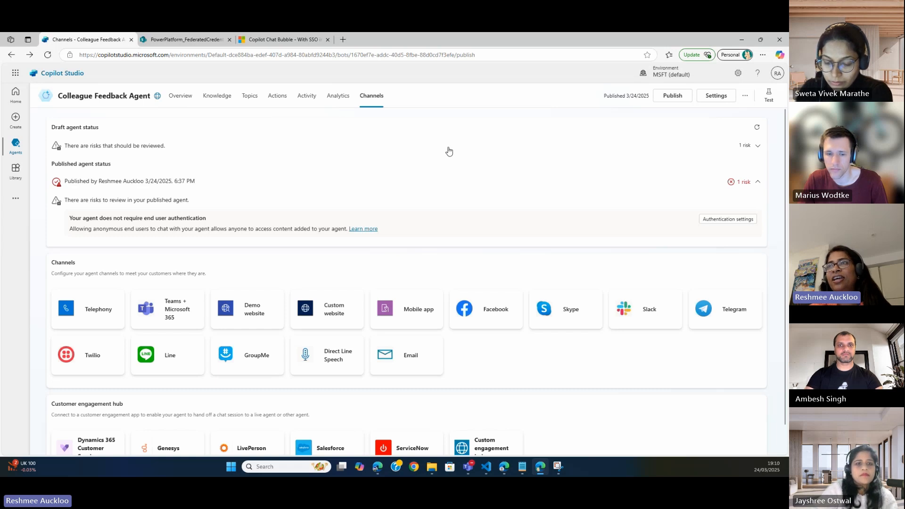
Review the Colleague Feedback Agent's available channels and open the Custom website channel's embed details
scroll(448, 151, "down", 1)
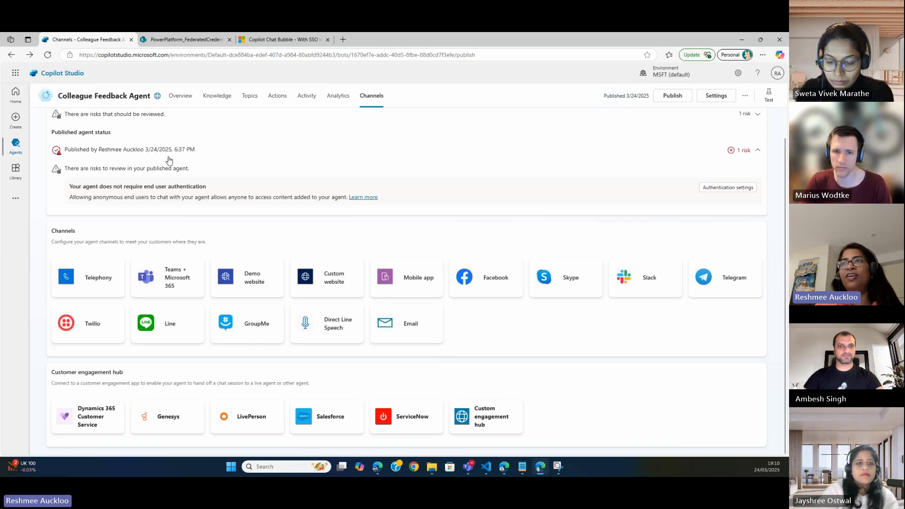
scroll(179, 160, "up", 1)
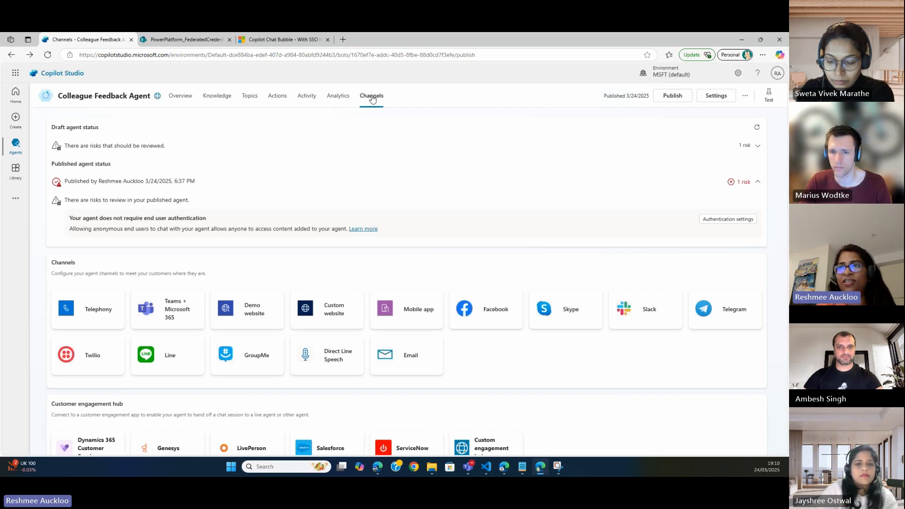
scroll(306, 189, "down", 1)
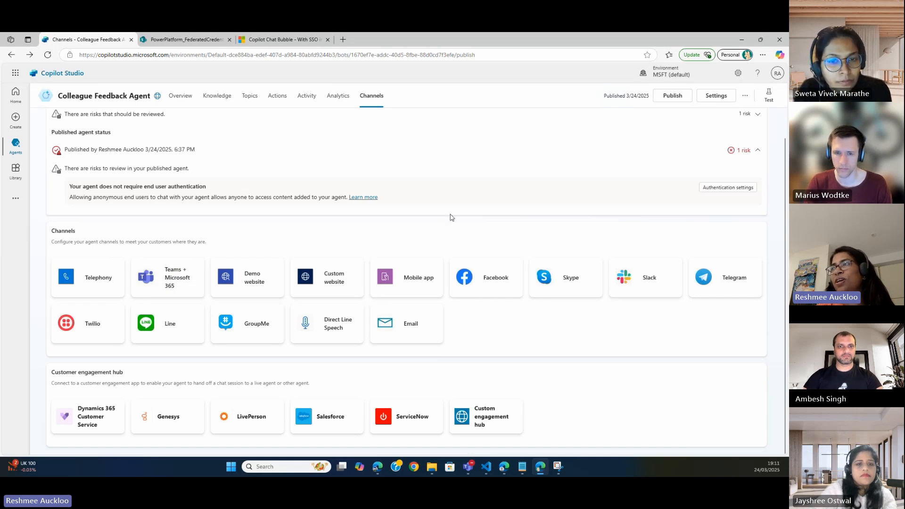
scroll(450, 218, "up", 1)
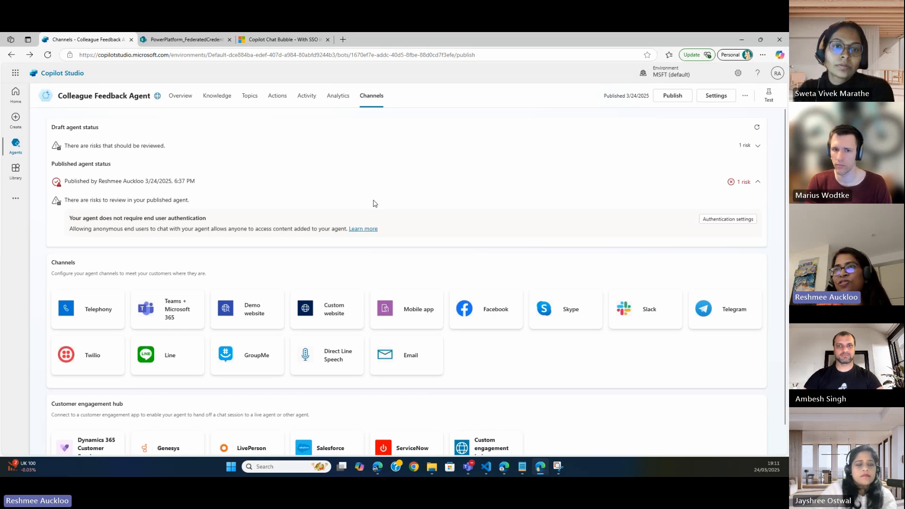
scroll(374, 203, "down", 1)
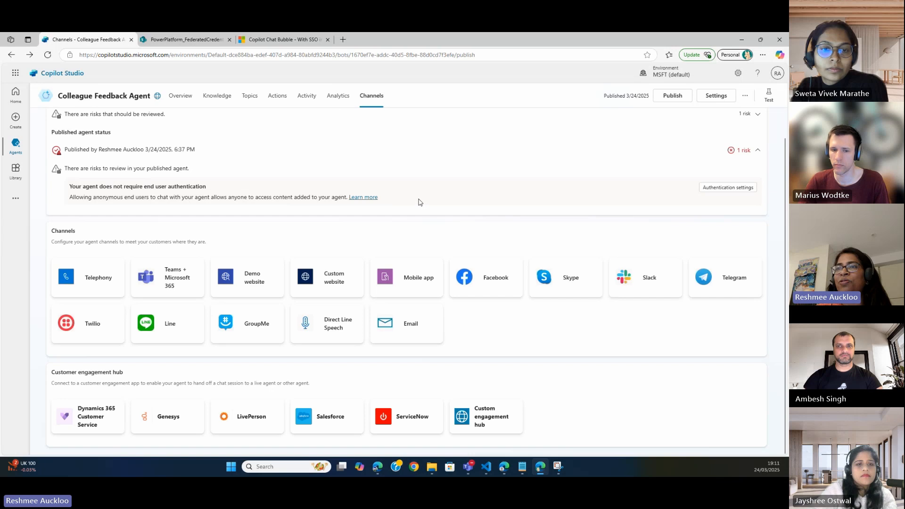
left_click(332, 276)
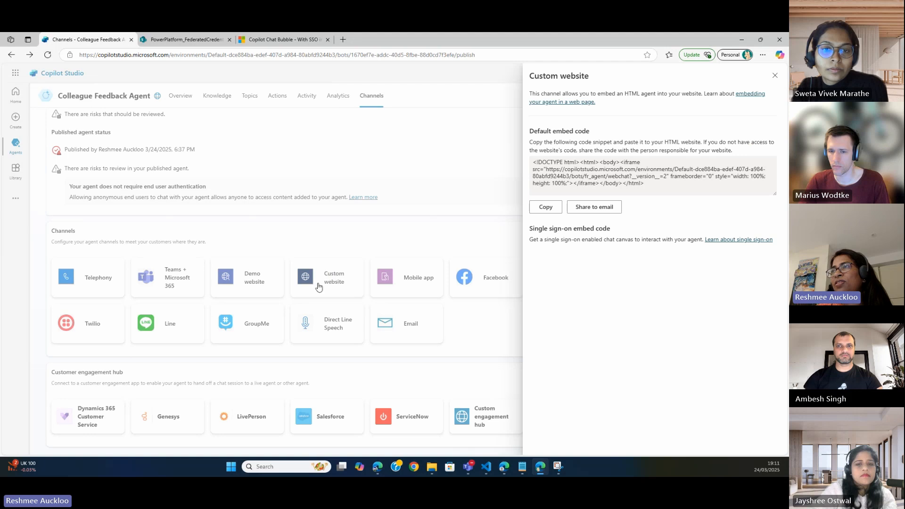
Enlarge the browser page zoom so the Custom website embed details are easier to read
left_click(762, 54)
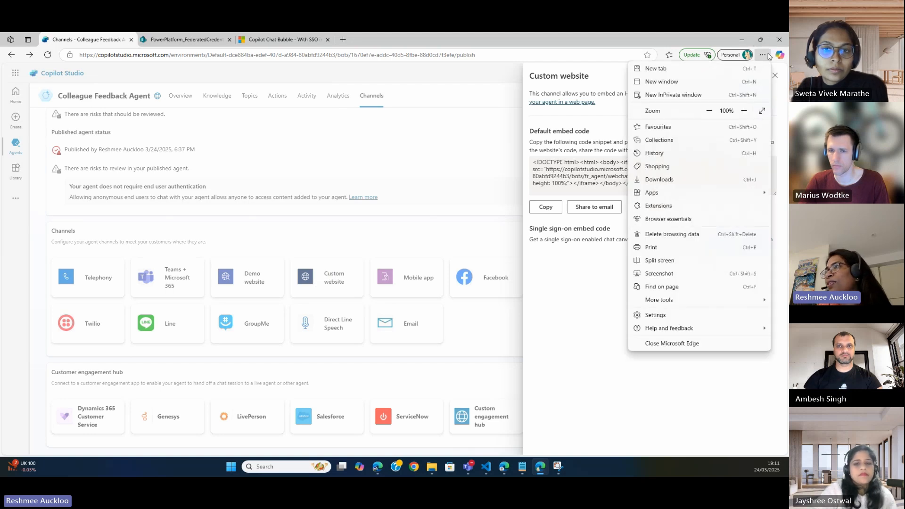
left_click(744, 110)
left_click(744, 110)
left_click(357, 160)
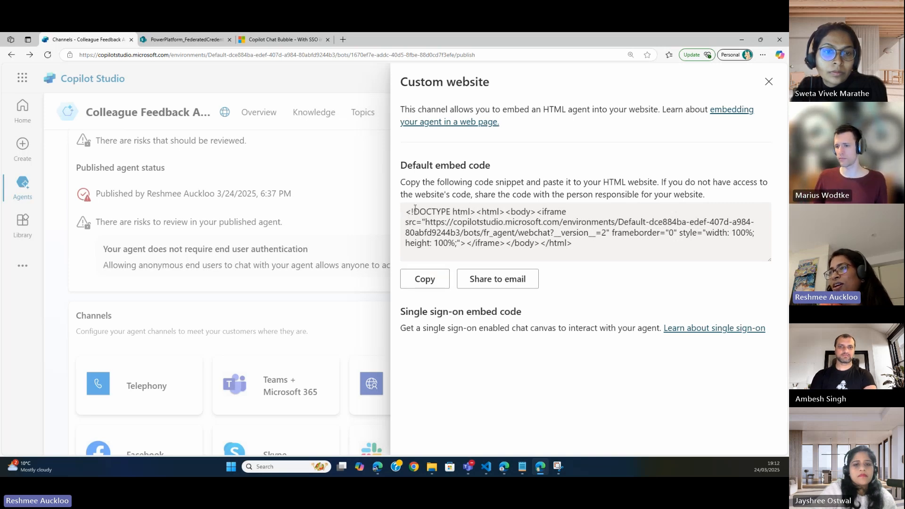
Examine the iframe source URL in the default embed code and copy the full snippet
double_click(410, 221)
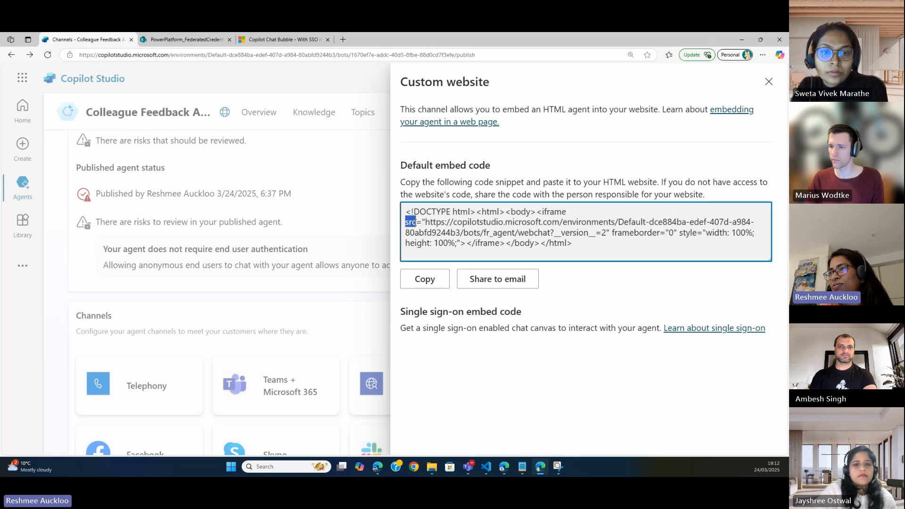
left_click_drag(427, 225, 554, 233)
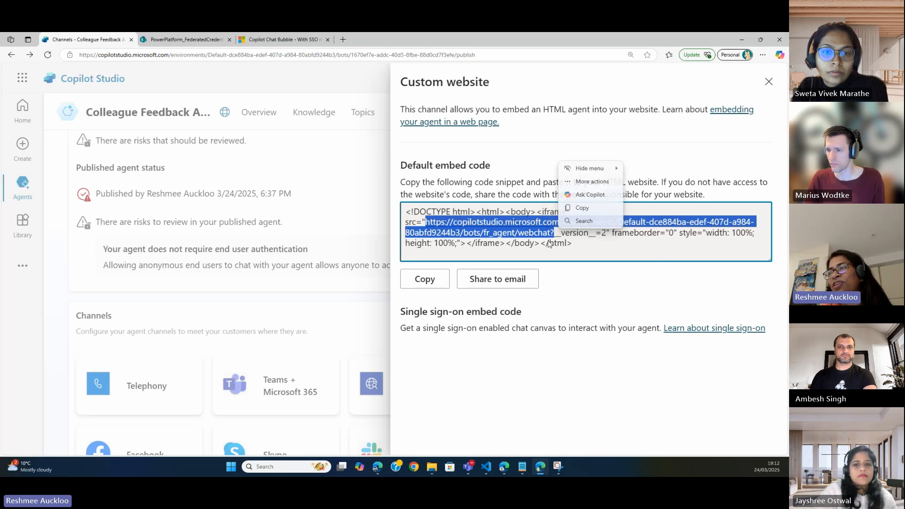
left_click(704, 227)
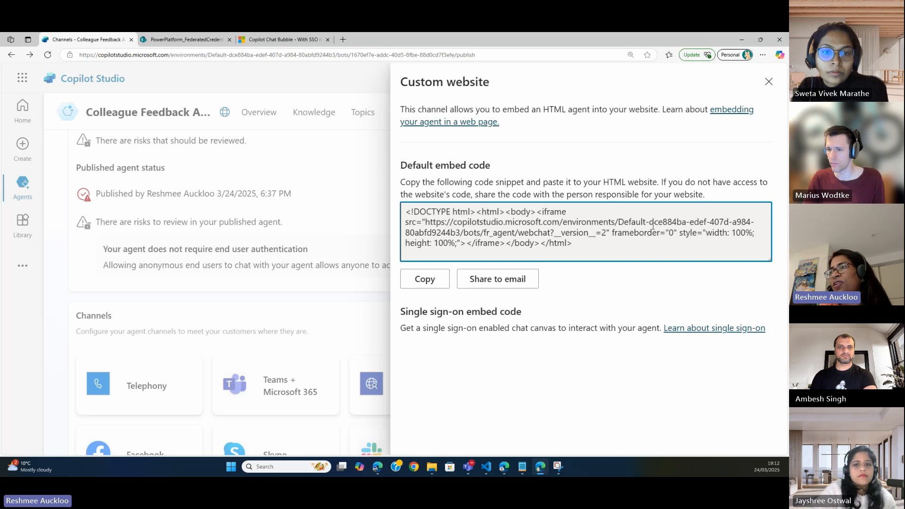
left_click(425, 280)
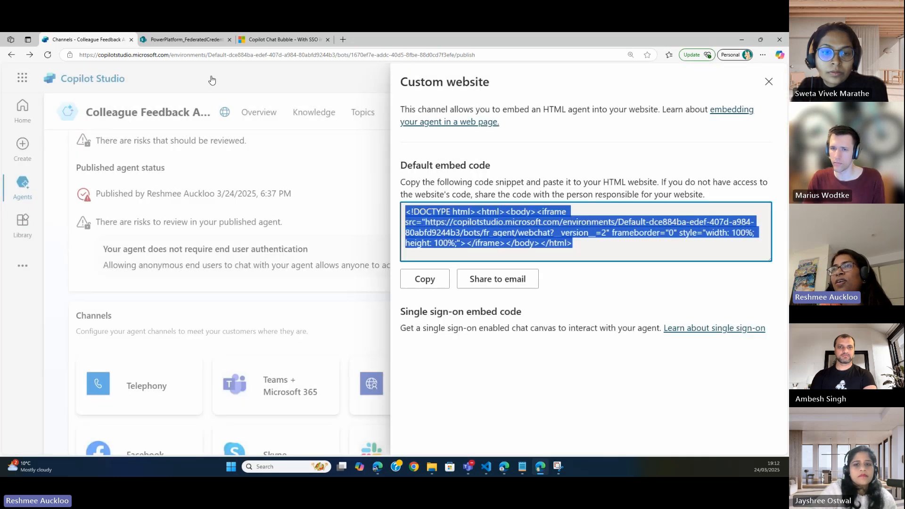
Switch to the SharePoint PowerPlatform_FederatedCredentials home page, start editing it, and examine the embed code of the Colleague Feedback Agent web part
left_click(202, 40)
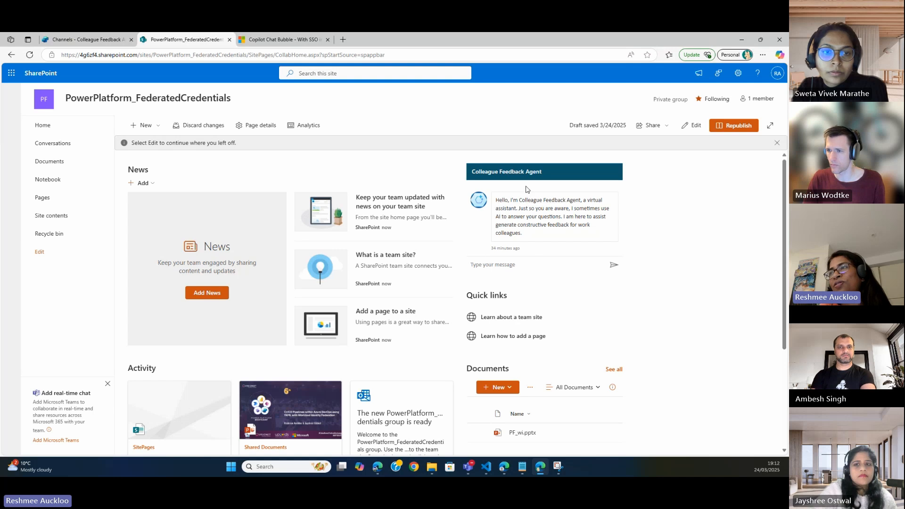
left_click(692, 126)
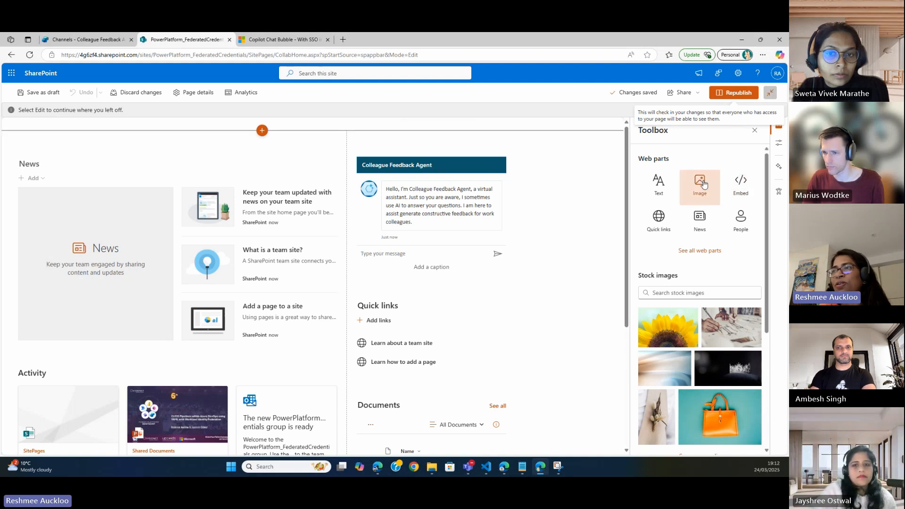
left_click(391, 153)
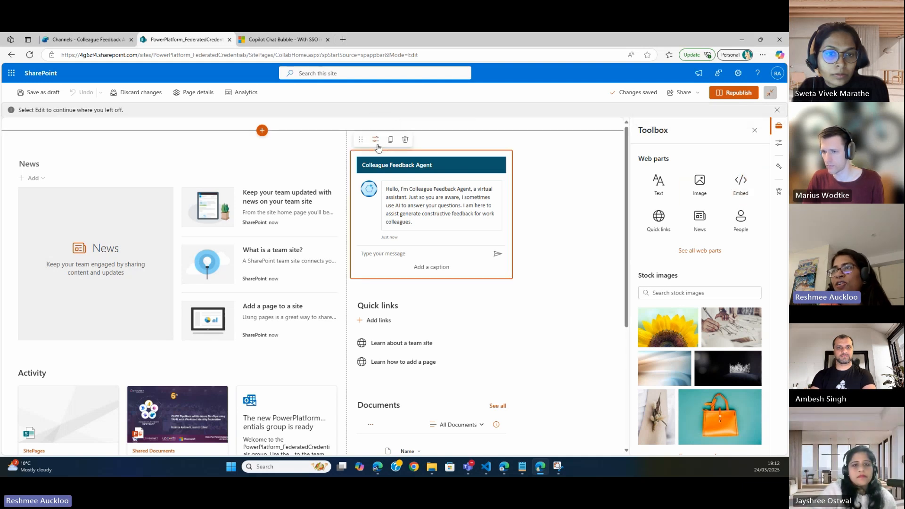
left_click(375, 140)
left_click(698, 269)
scroll(698, 269, "down", 1)
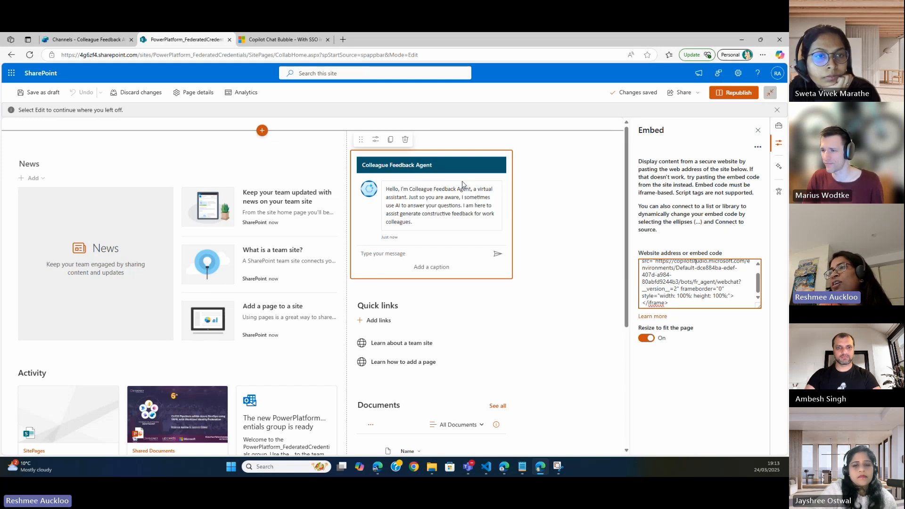
left_click(415, 250)
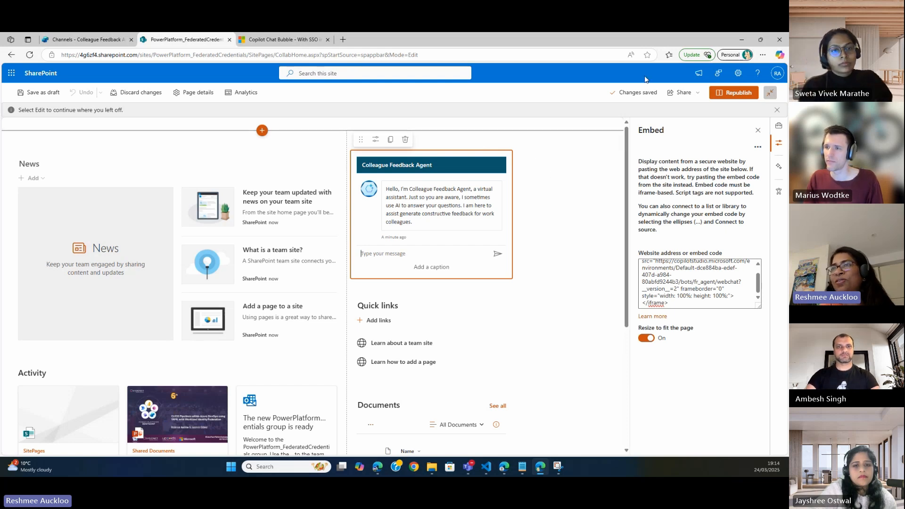
Return to Copilot Studio, open the agent's authentication settings, and review the options against the chat embedded in SharePoint
left_click(80, 41)
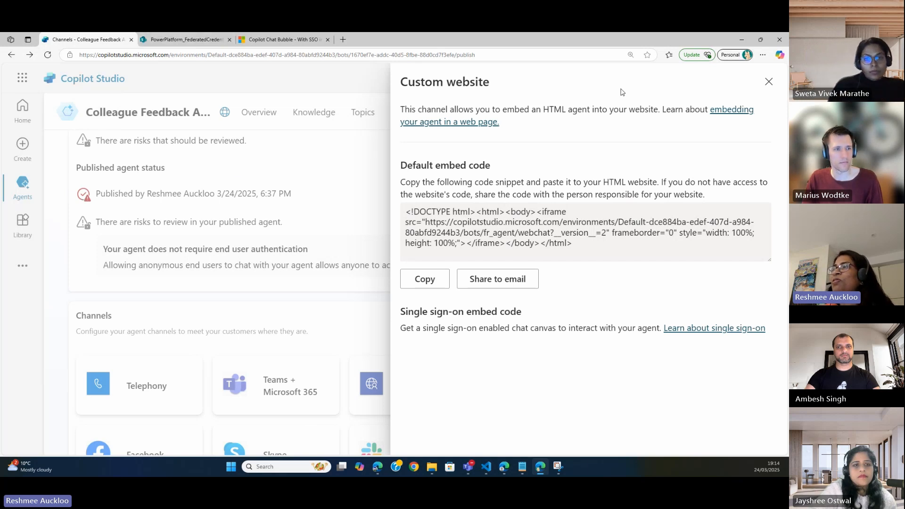
left_click(767, 82)
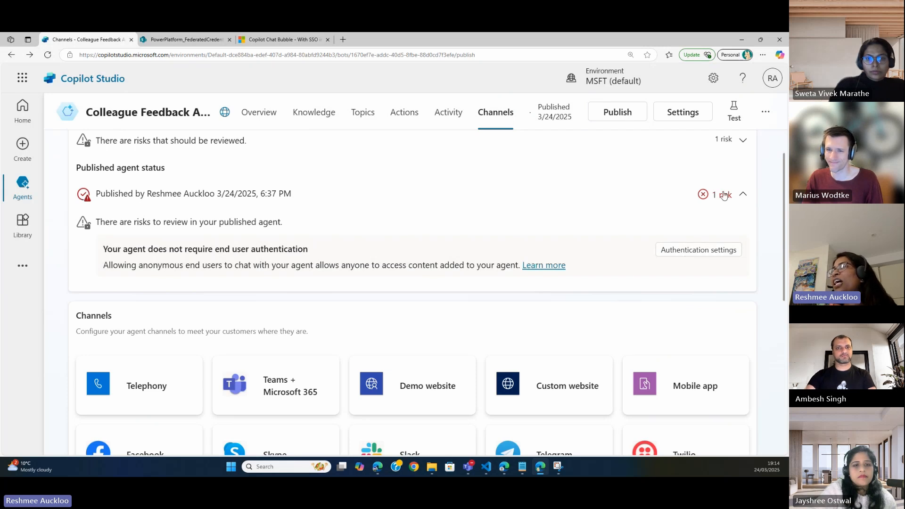
left_click(716, 249)
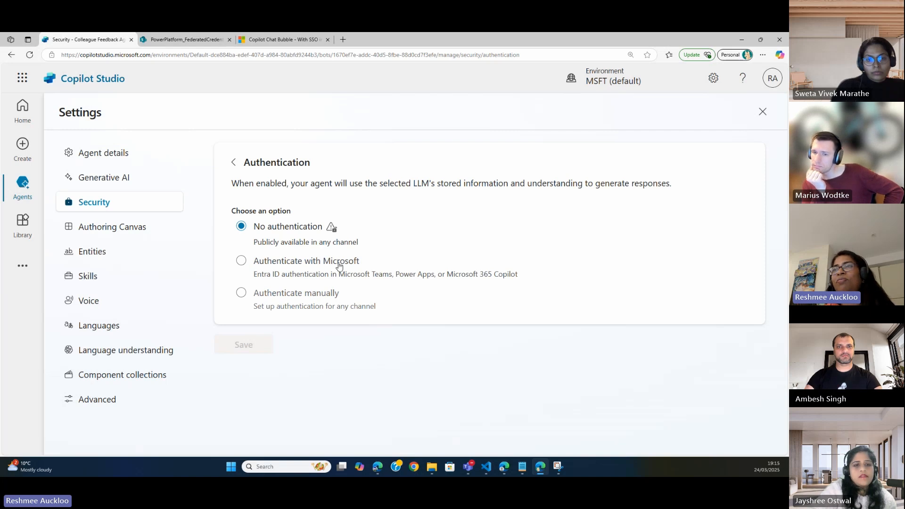
left_click(211, 41)
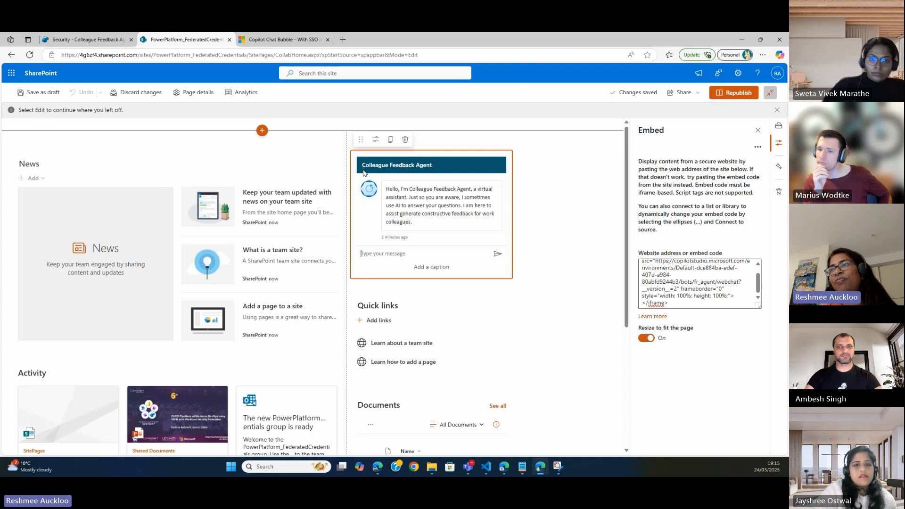
left_click(85, 40)
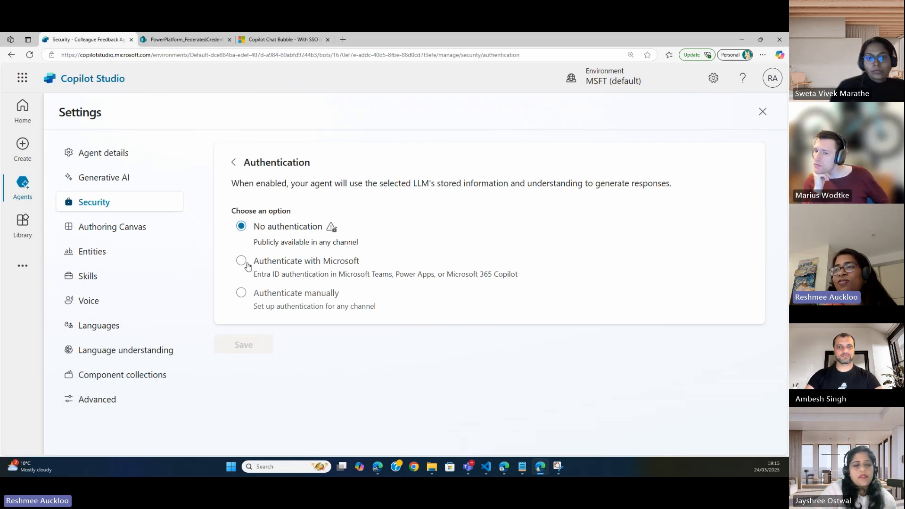
Switch to the Microsoft Adoption page and review the Copilot Chat Bubble sample with SSO integrated to SharePoint, including its references
left_click(263, 40)
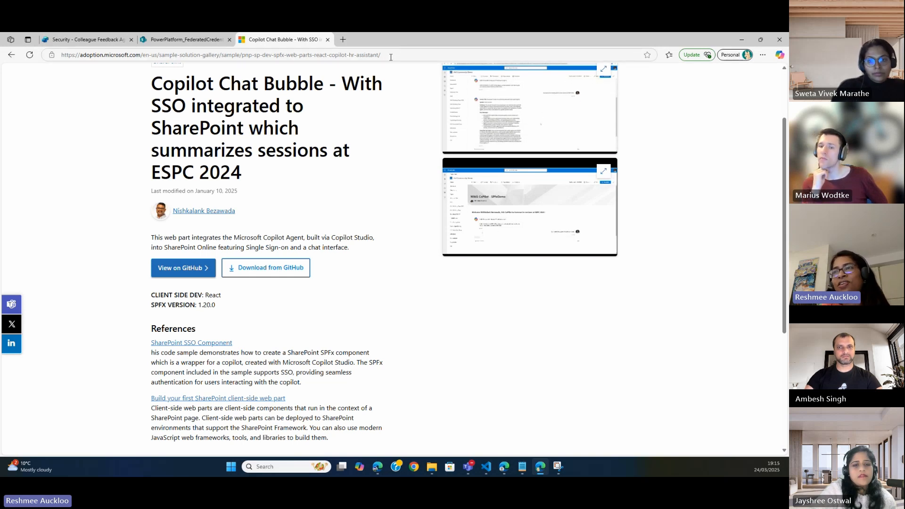
scroll(400, 168, "down", 2)
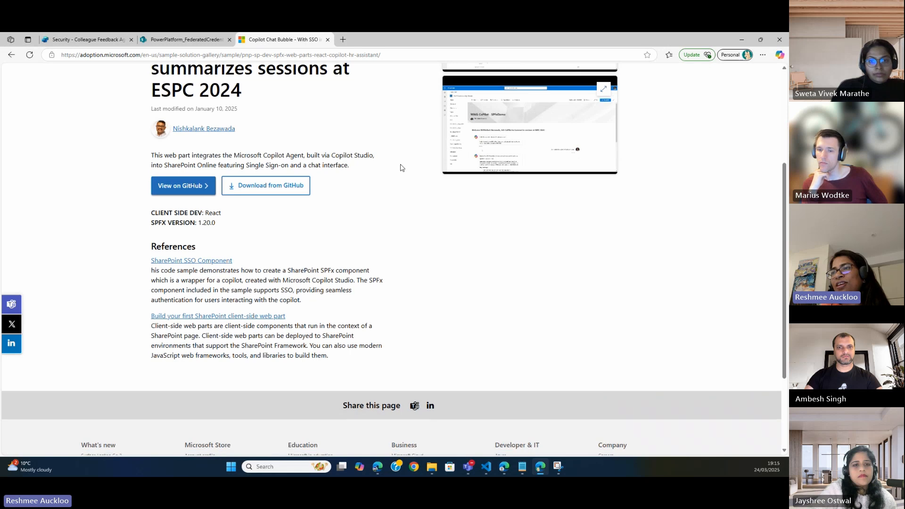
scroll(400, 168, "up", 1)
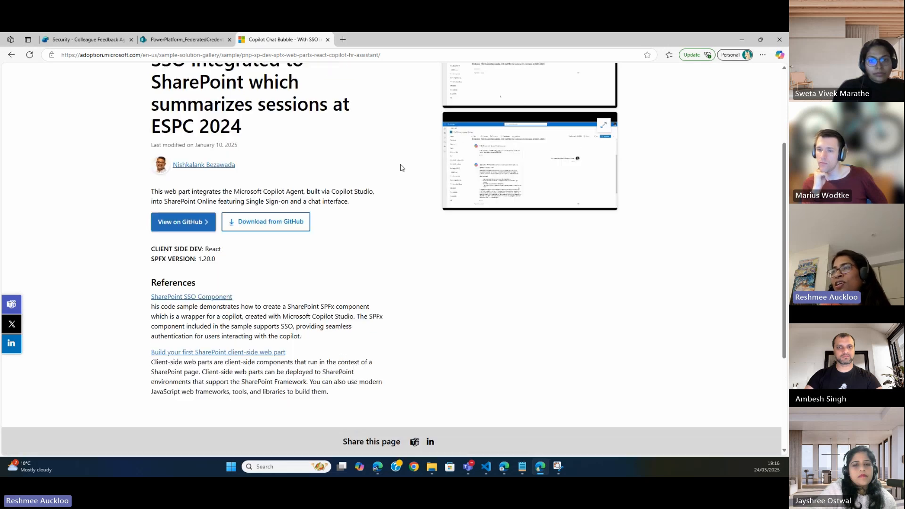
scroll(400, 167, "up", 3)
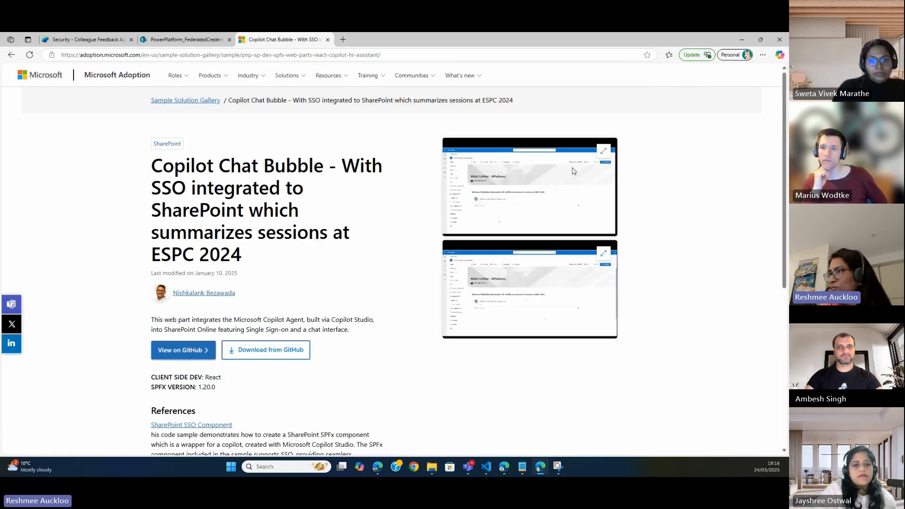